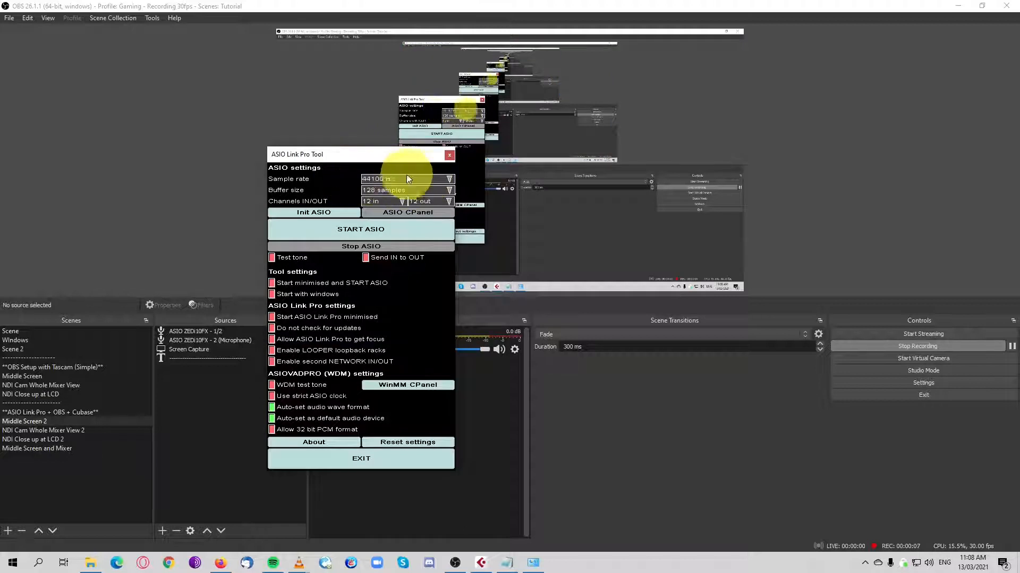
Set the ASIO sample rate to 44100 Hz in the ASIO Link Pro Tool
left_click(412, 178)
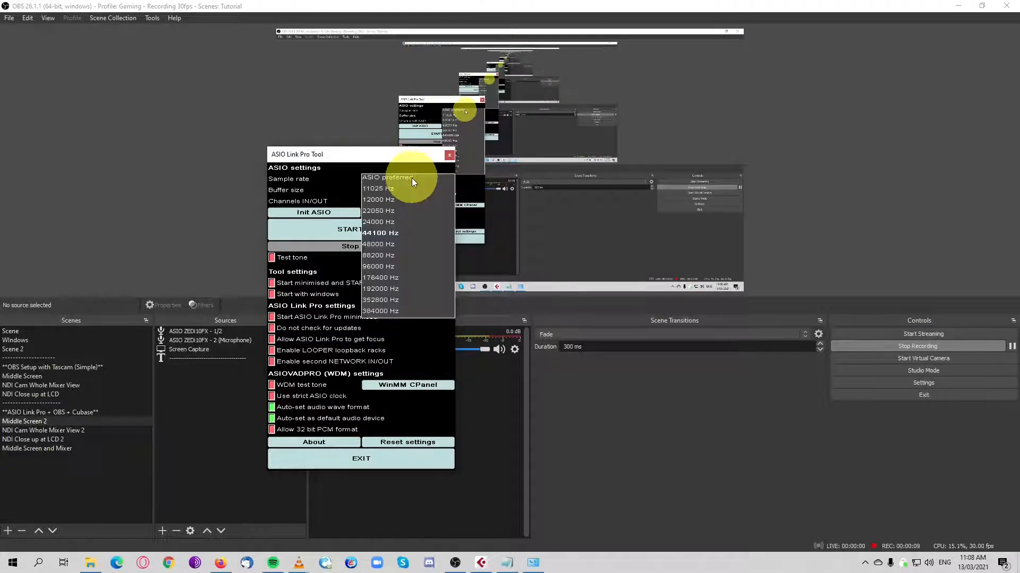
left_click(388, 234)
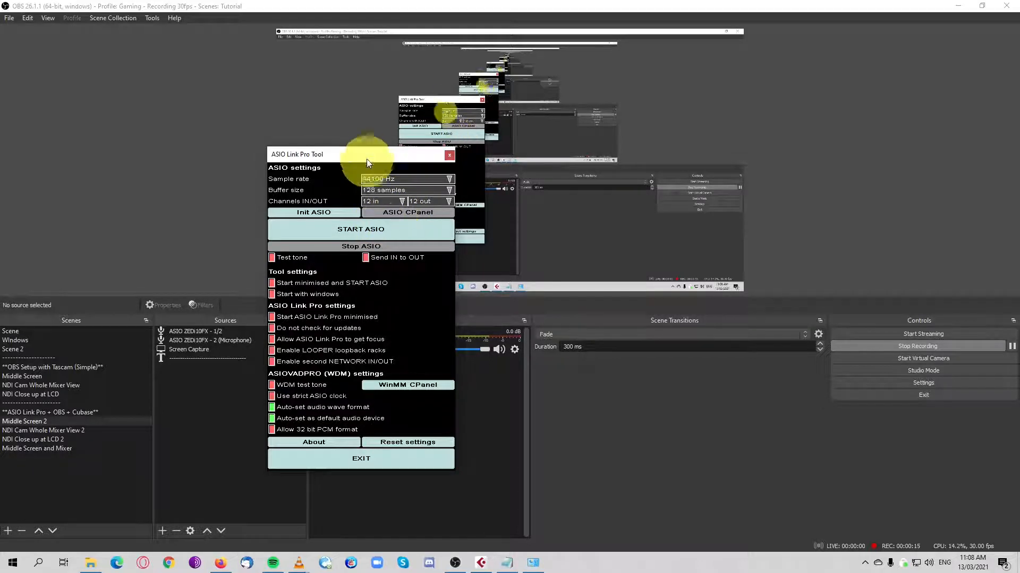
left_click_drag(367, 155, 673, 170)
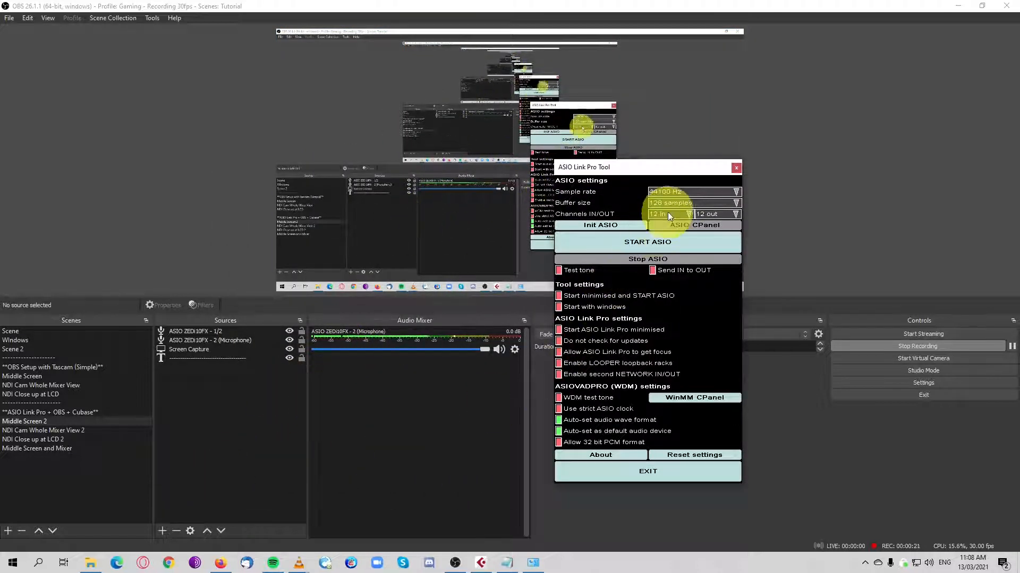
Open the Windows Control Panel sound devices and check the default format of the Tascam Model 12 playback device
left_click(13, 562)
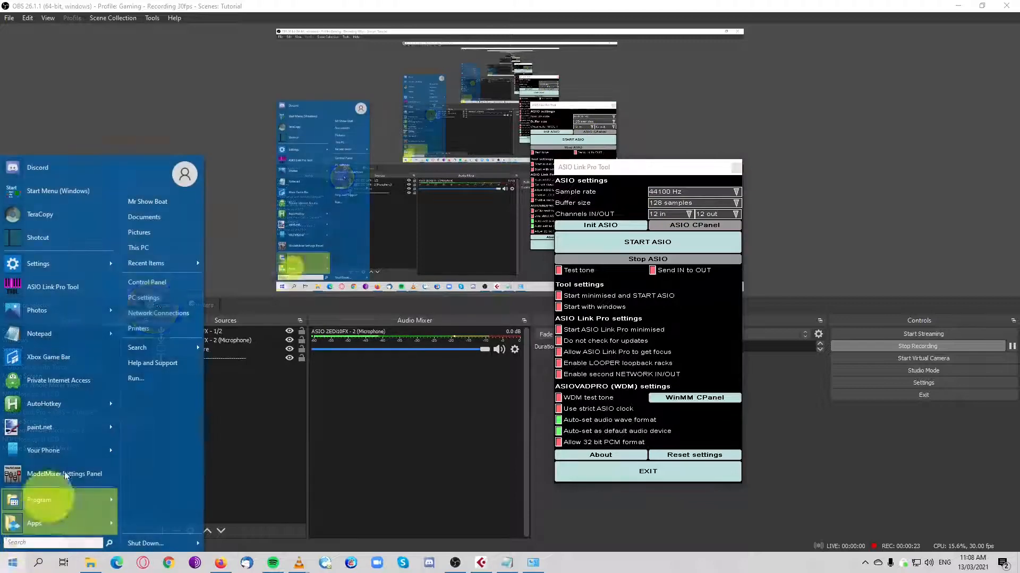
left_click(168, 278)
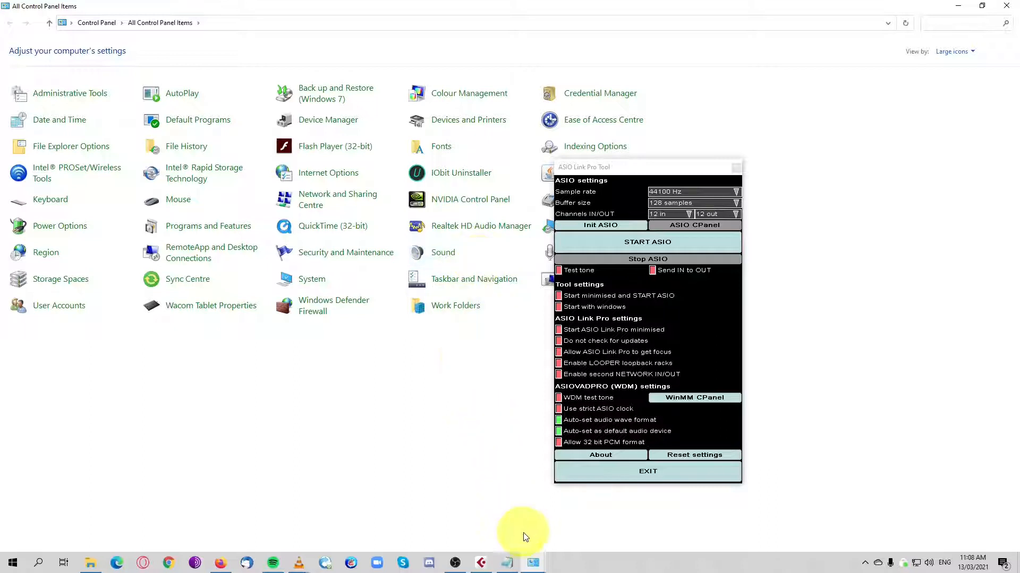
left_click(468, 253)
left_click_drag(221, 105, 353, 123)
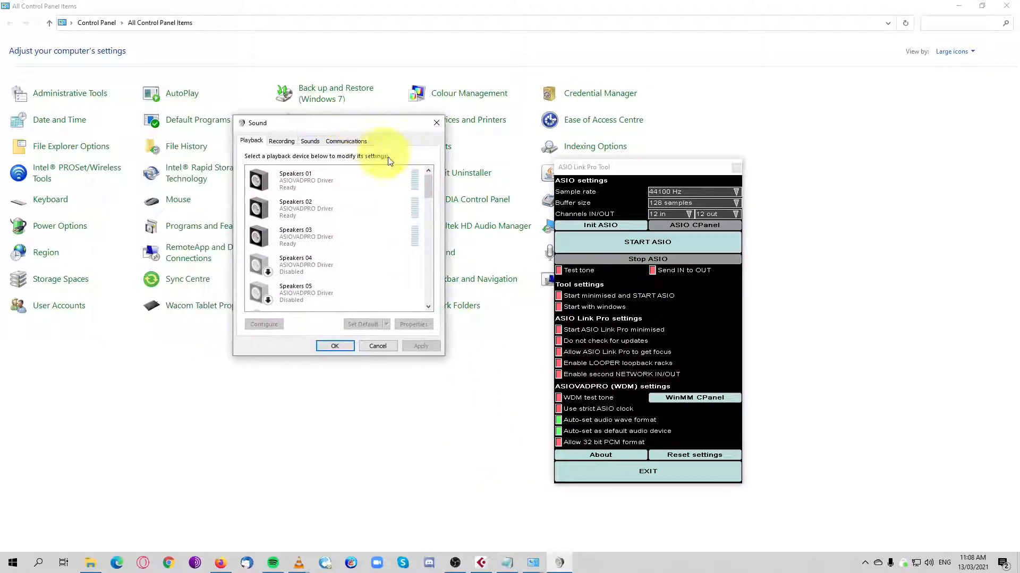
left_click_drag(430, 183, 431, 260)
double_click(295, 196)
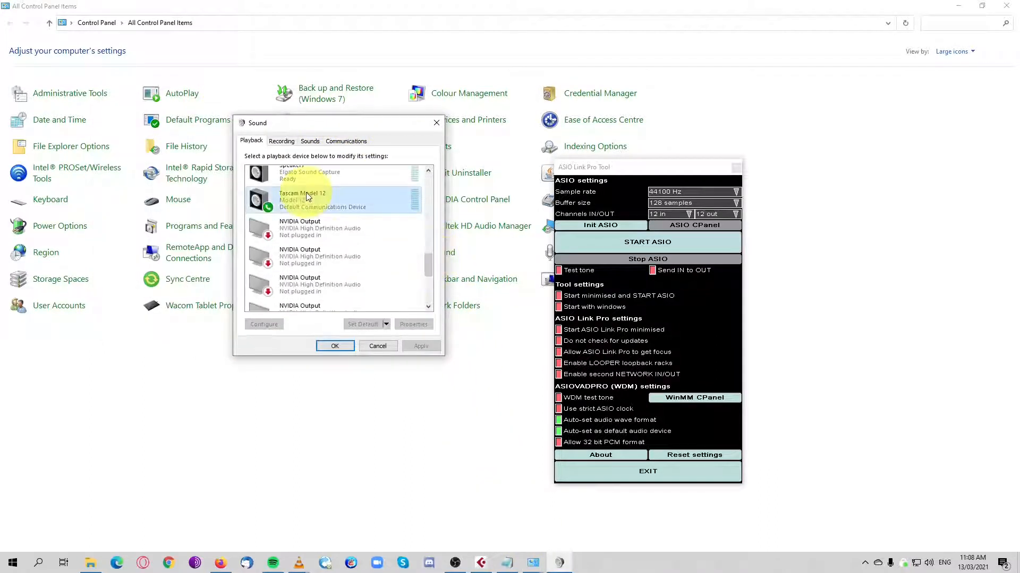
left_click(320, 181)
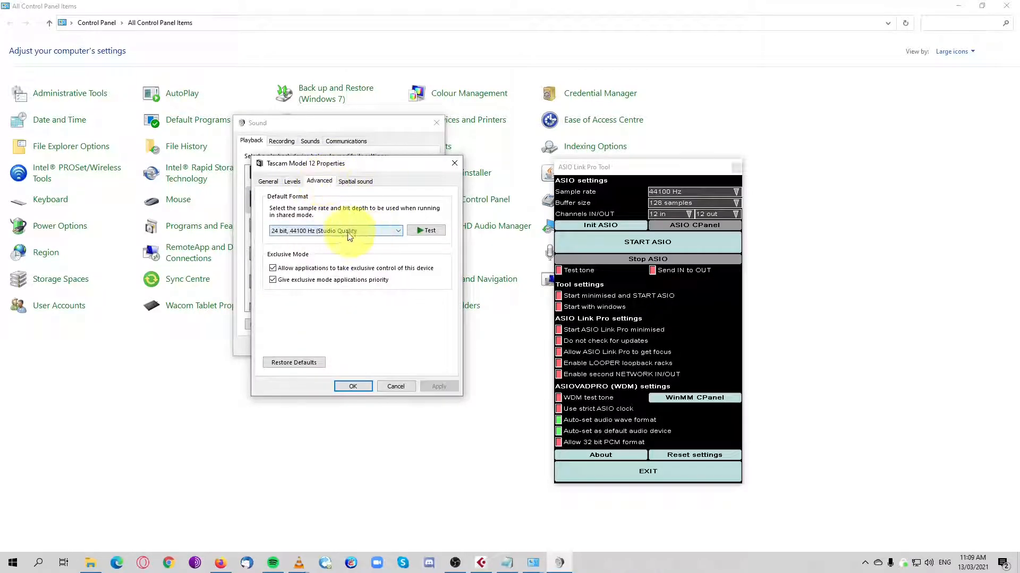
left_click(353, 386)
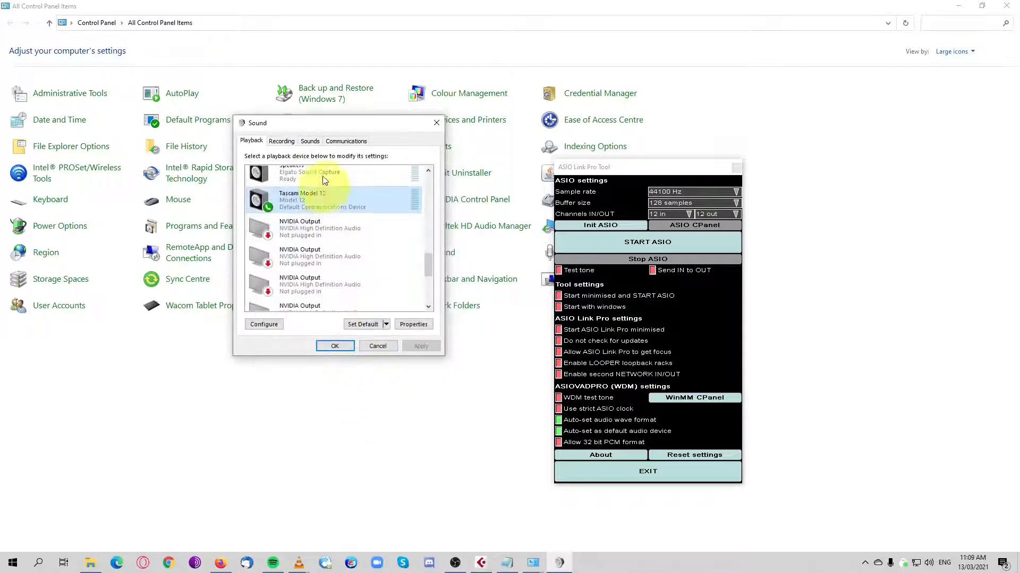
Set the Tascam Model 12 recording device's default format to 2 channel, 24 bit, 44100 Hz (Studio Quality) and leave the Control Panel
left_click(282, 141)
scroll(429, 234, "down", 2)
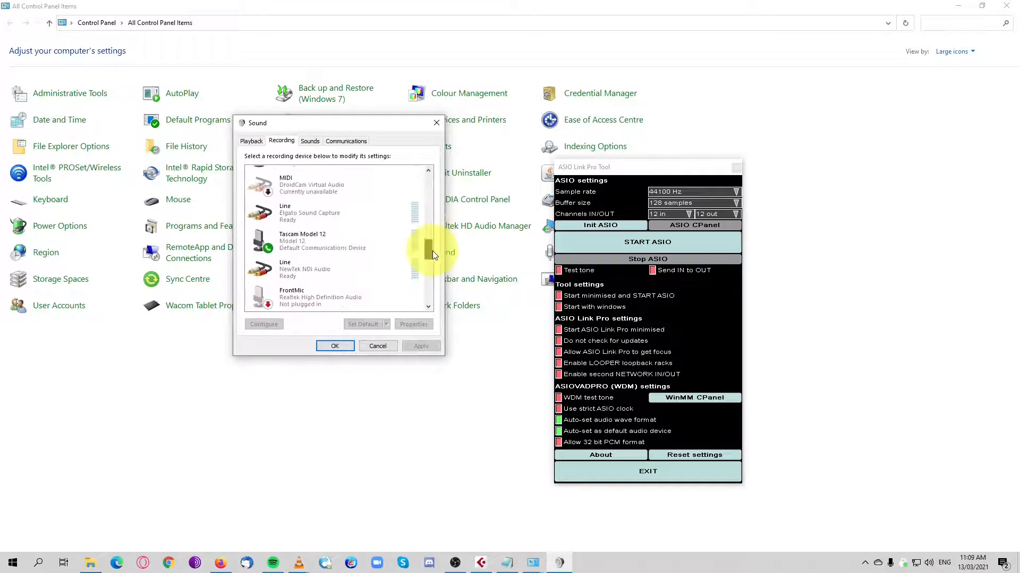
double_click(346, 251)
left_click(340, 181)
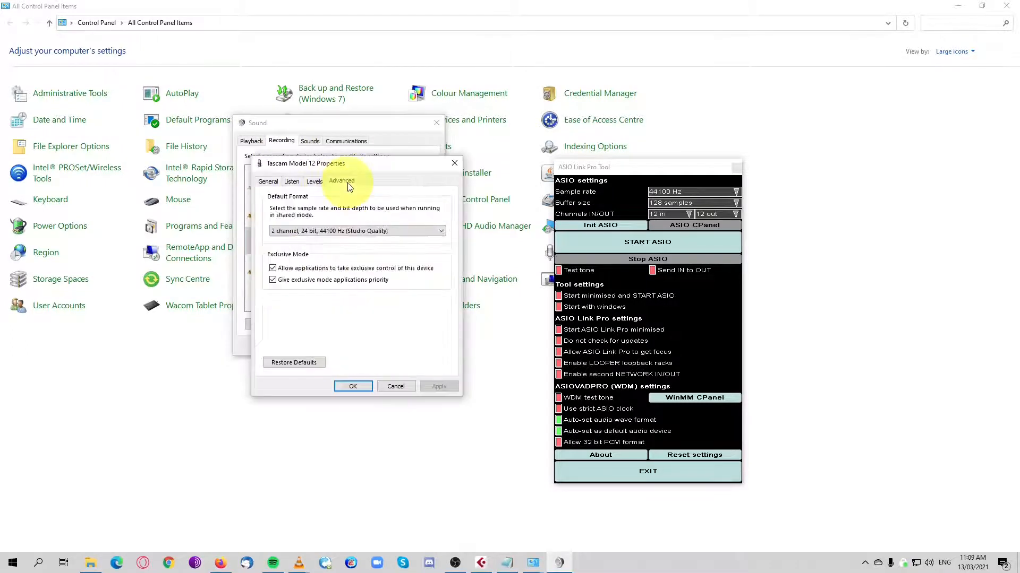
left_click(365, 231)
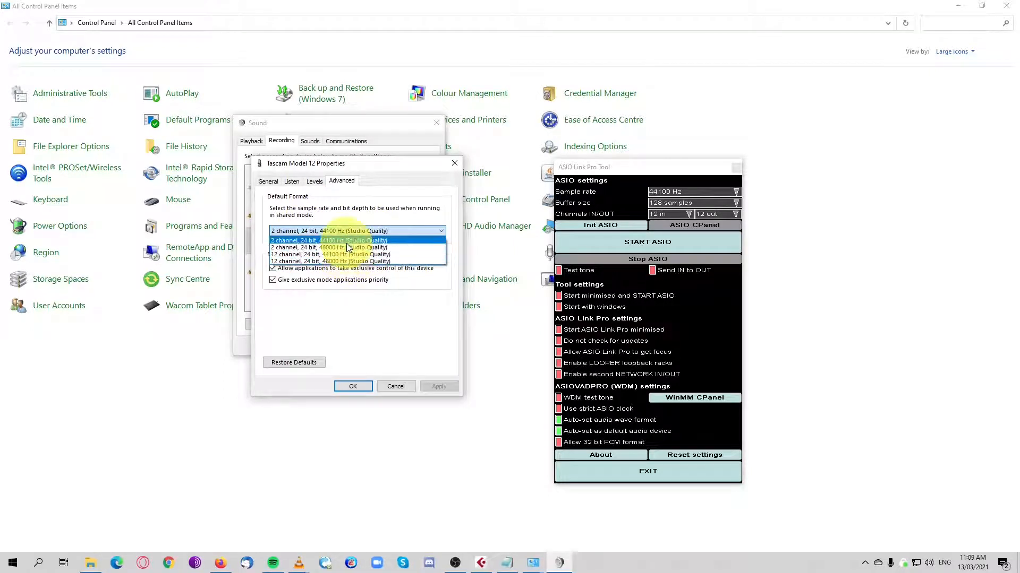
left_click(346, 241)
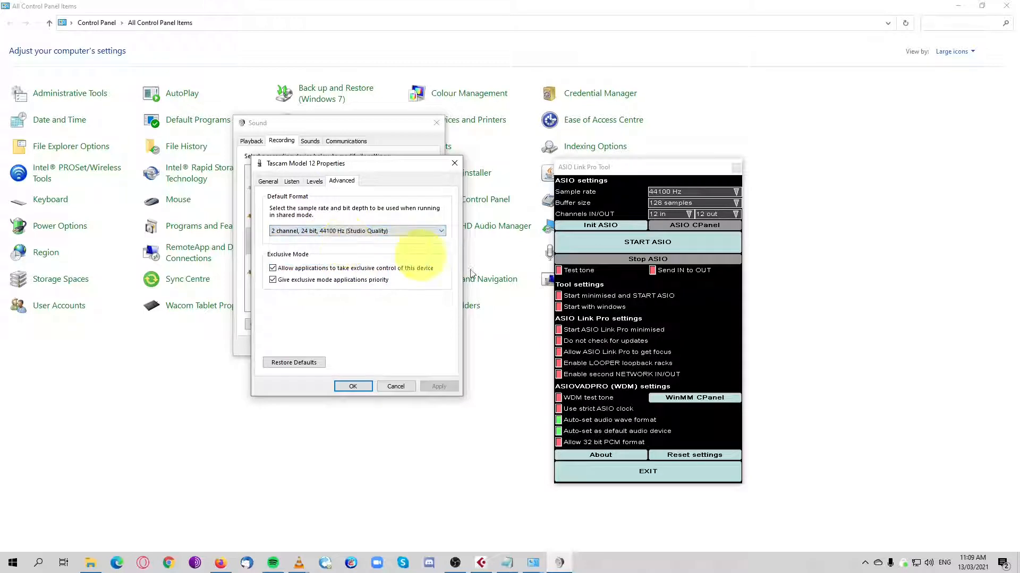
left_click(358, 385)
left_click(335, 346)
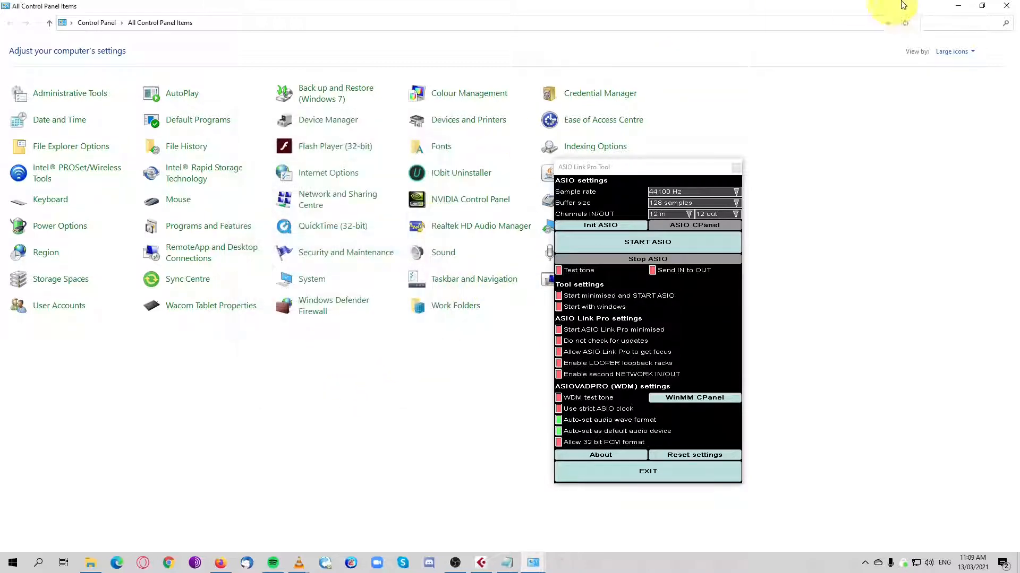
left_click(968, 5)
Start ASIO from the ASIO Link Pro Tool and bring the ASIO Link Pro routing window into view
left_click_drag(653, 165, 507, 137)
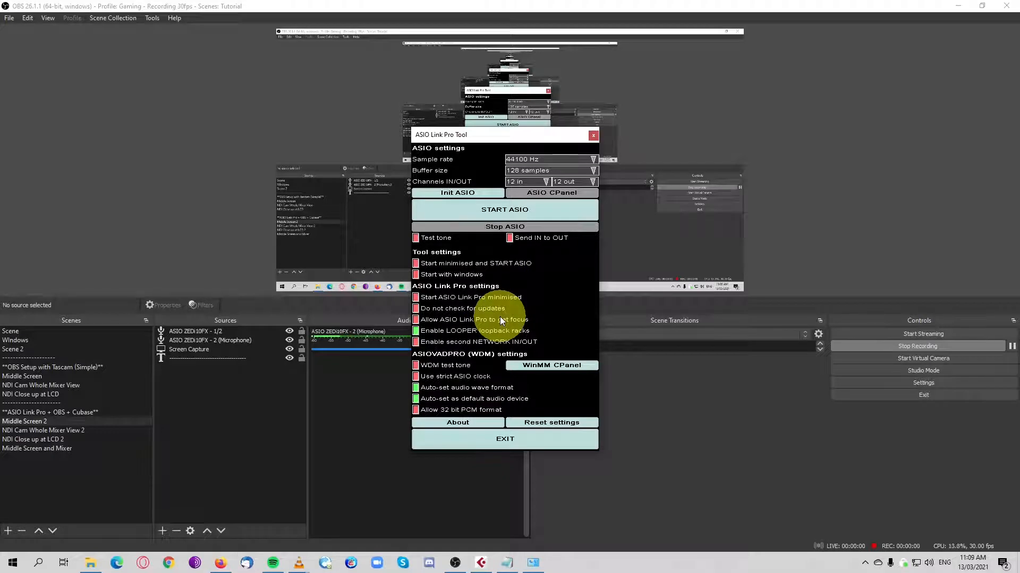
left_click(489, 208)
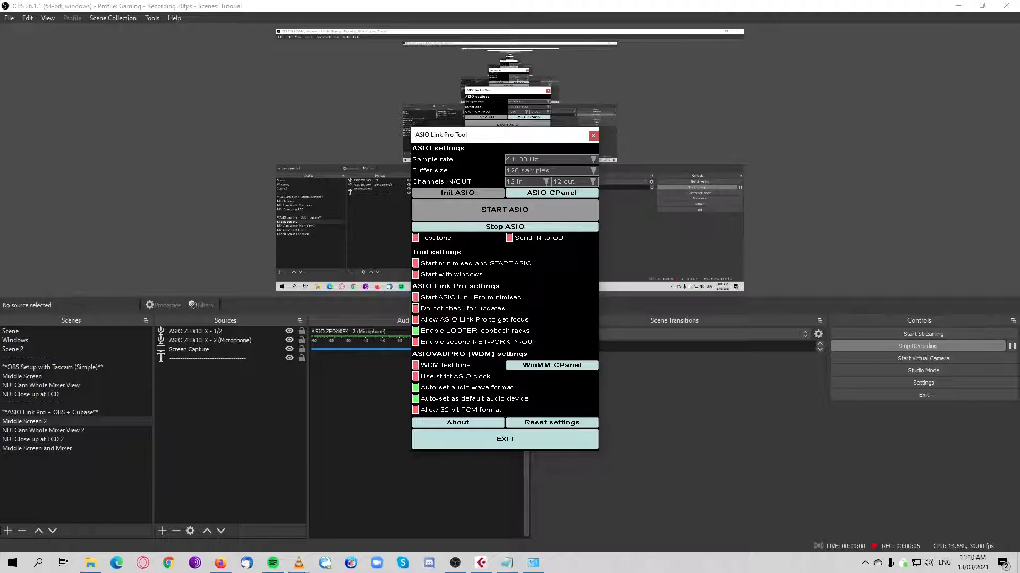
left_click_drag(147, 0, 352, 117)
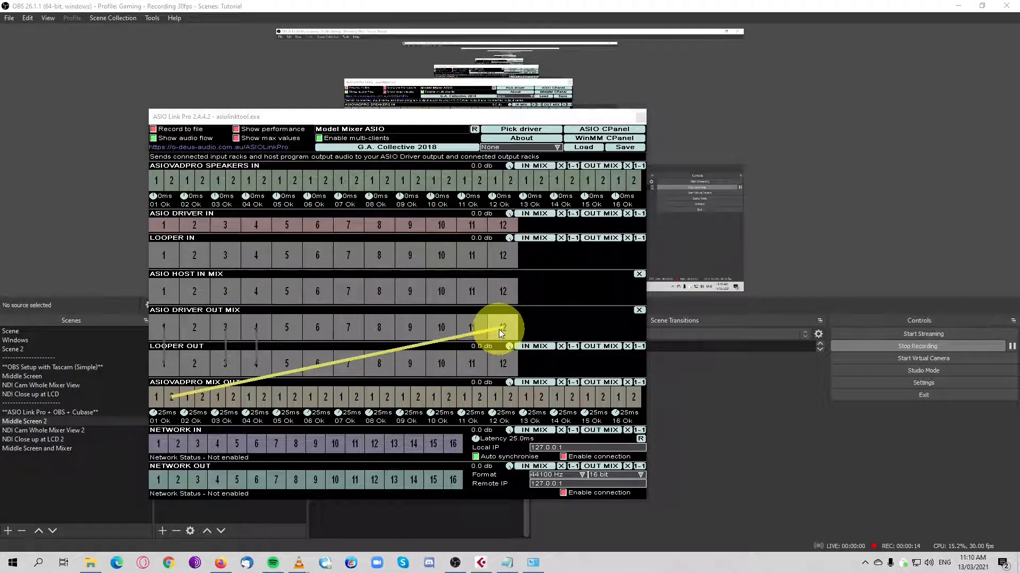
left_click(320, 138)
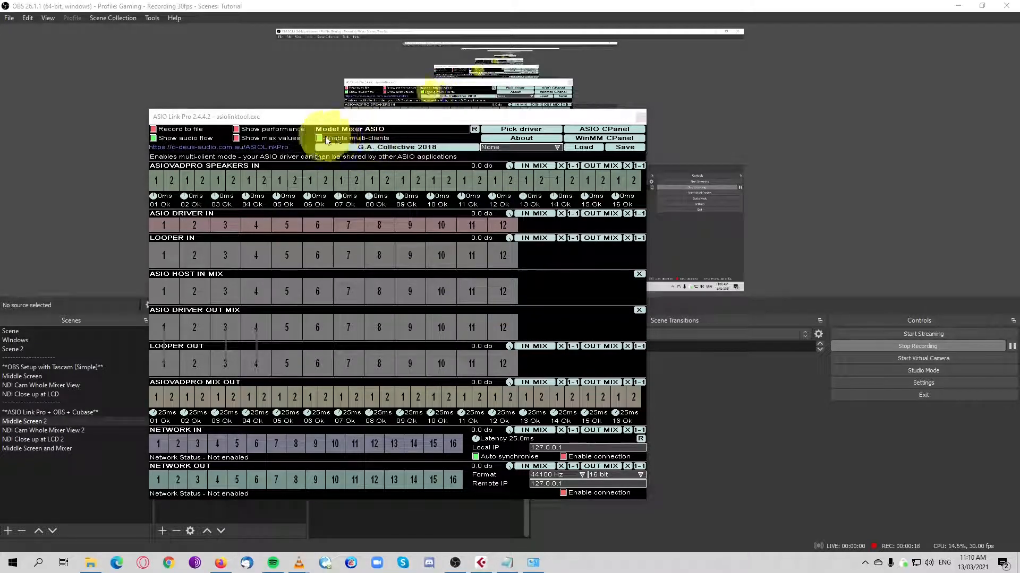
left_click_drag(369, 116, 421, 106)
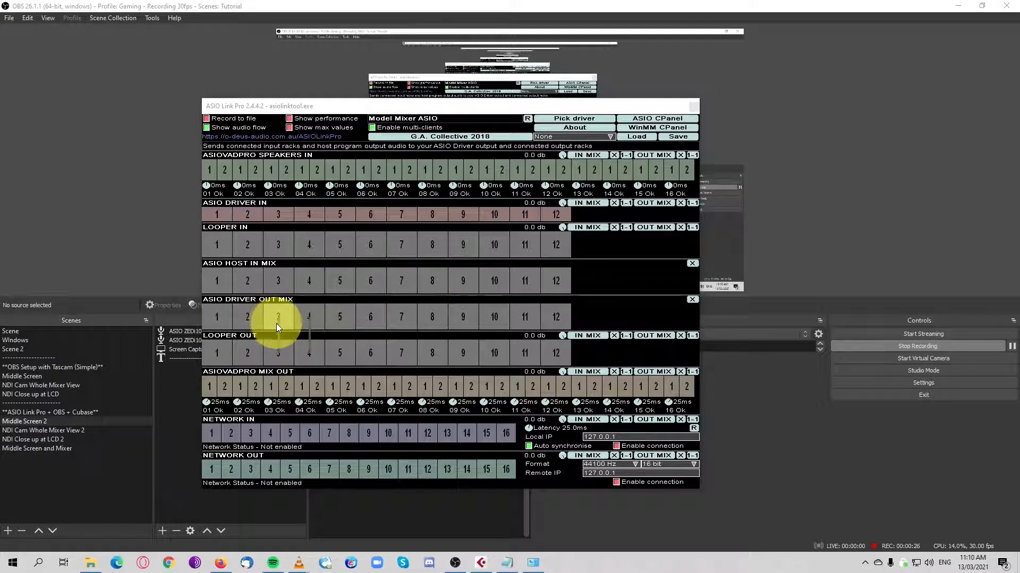
left_click_drag(276, 323, 302, 323)
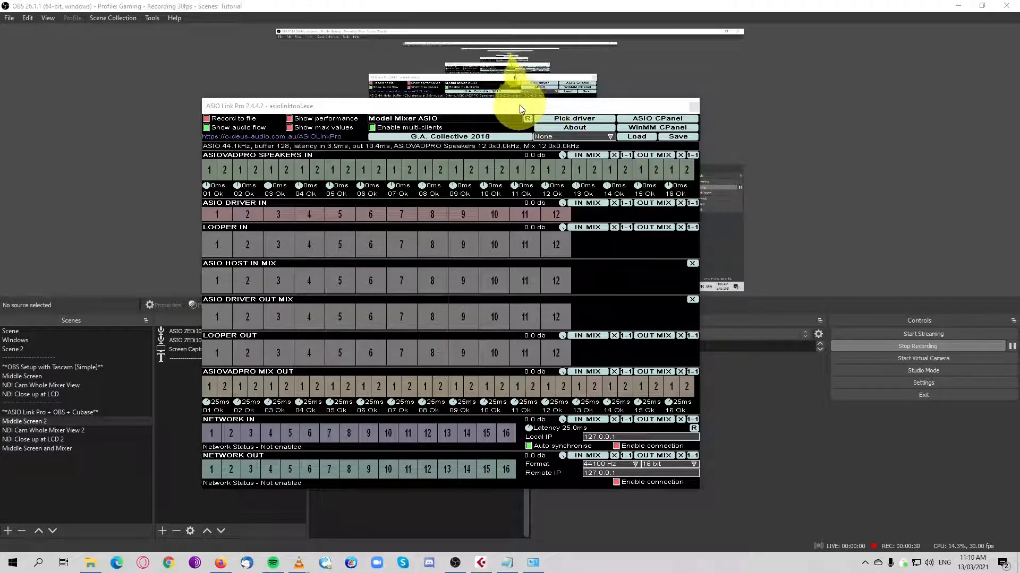
left_click_drag(519, 108, 643, 88)
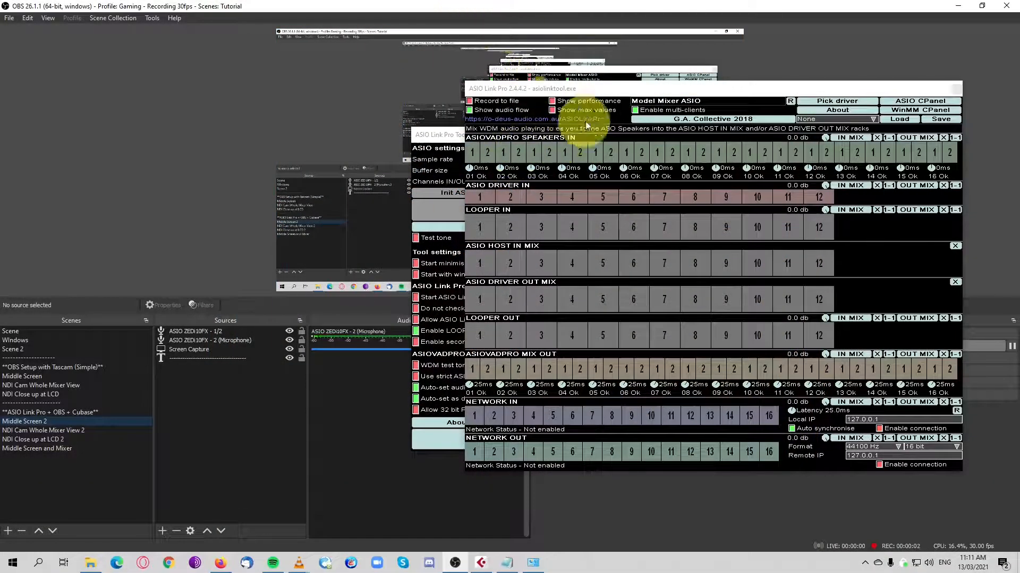
left_click_drag(605, 94, 391, 93)
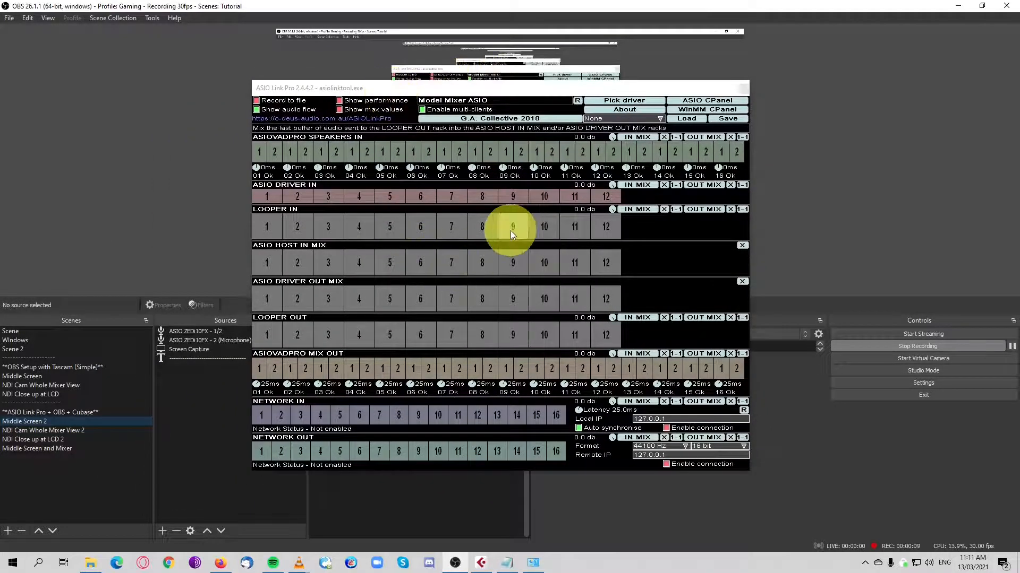
Switch to VLC media player to check the playing track, and put its window away again
mouse_move(299, 562)
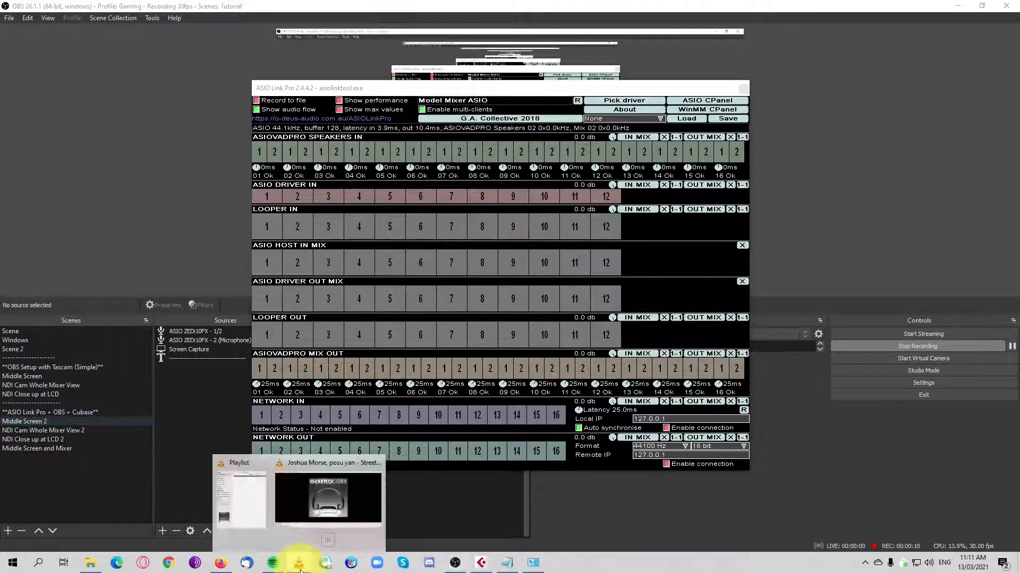
left_click(299, 508)
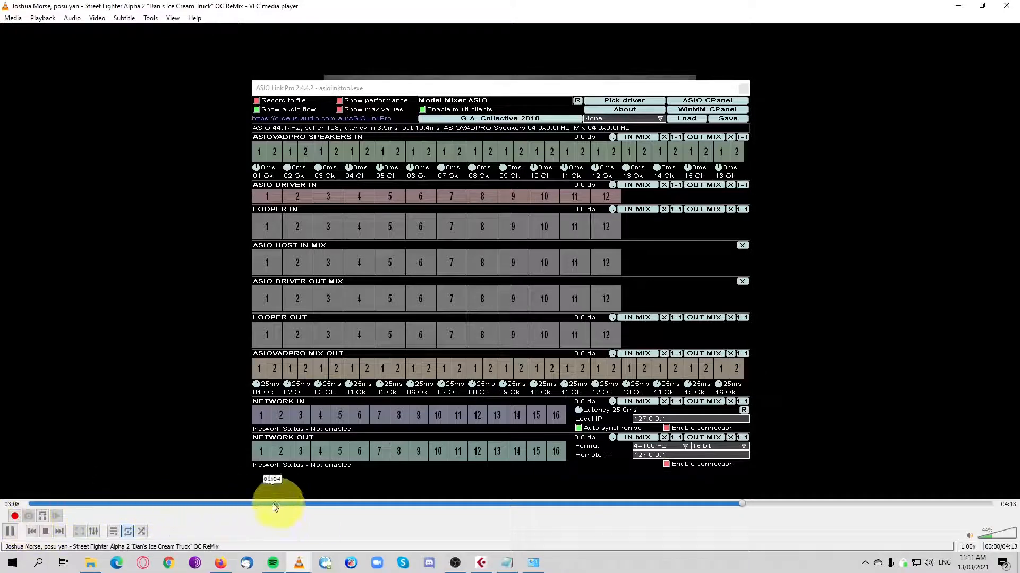
left_click(963, 7)
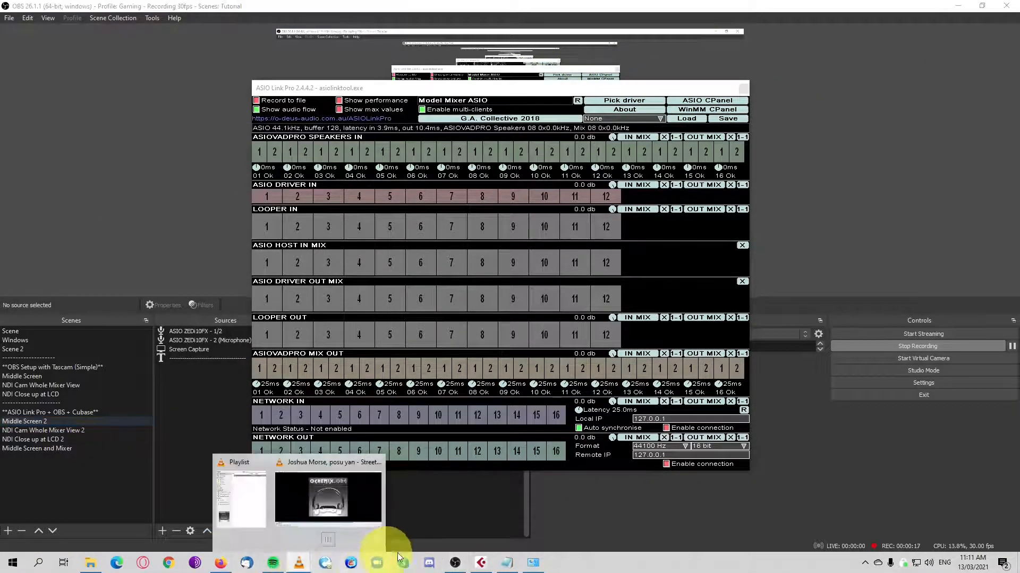
left_click(315, 505)
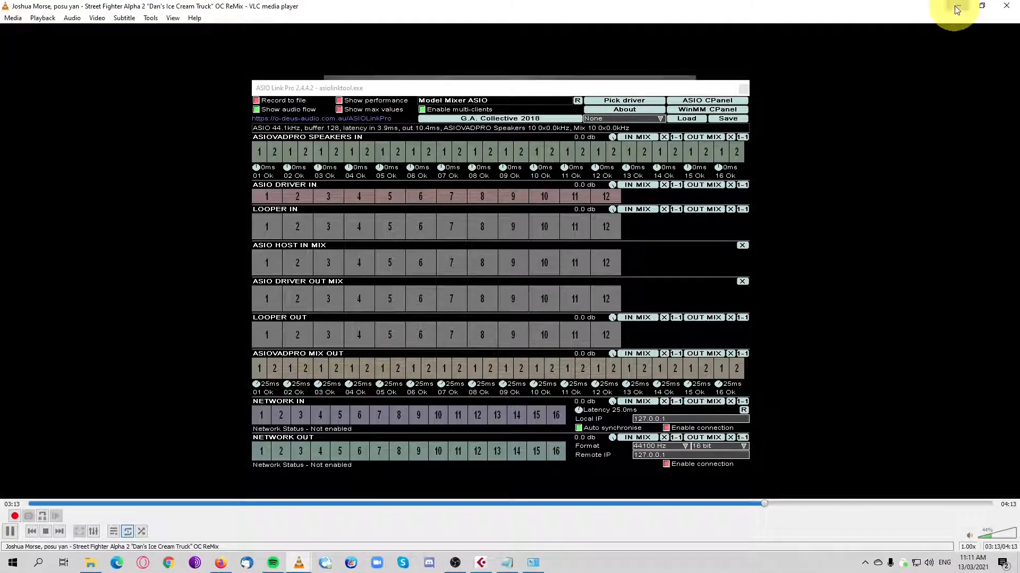
left_click(1009, 6)
Set VLC media player's output device to Speakers 01 (ASIOVADPRO Driver) in the Windows app volume and device preferences
left_click_drag(592, 87, 442, 0)
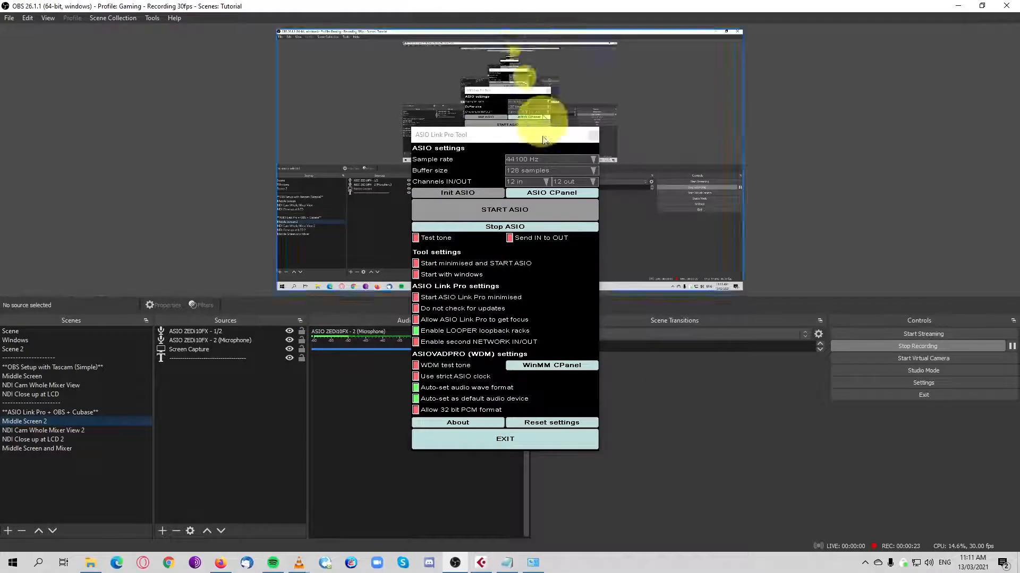
left_click_drag(527, 138, 433, 0)
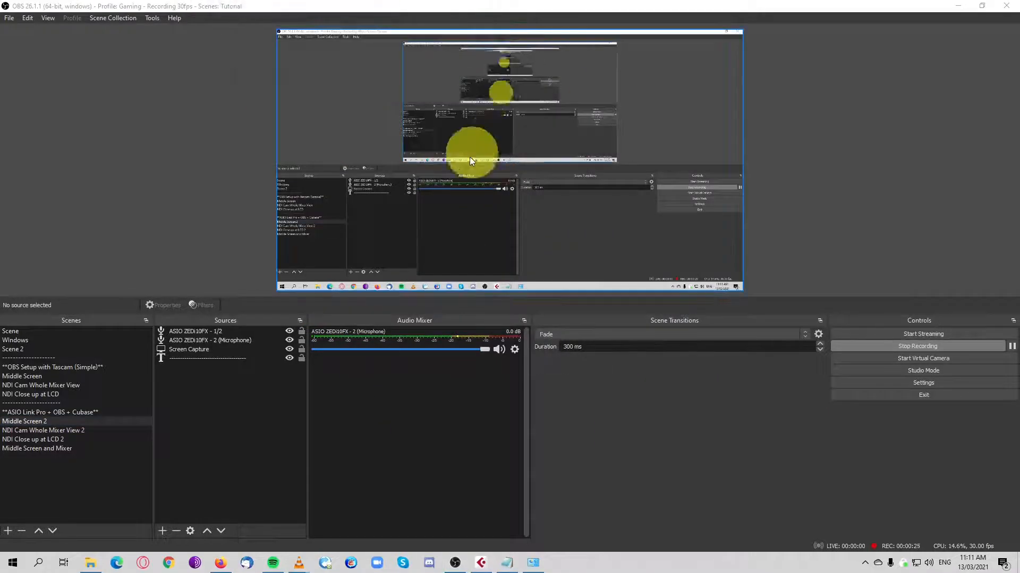
right_click(929, 563)
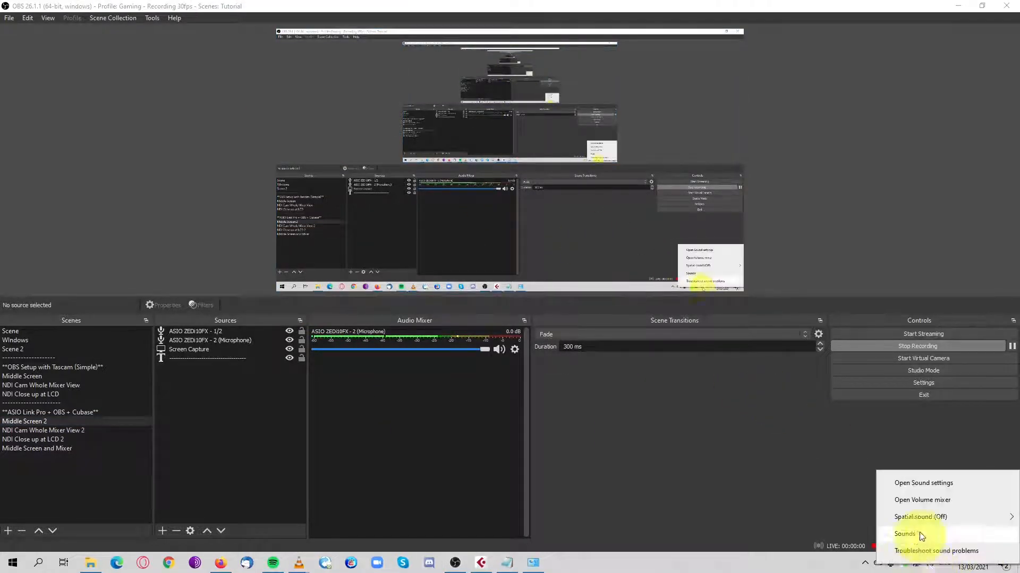
left_click(921, 484)
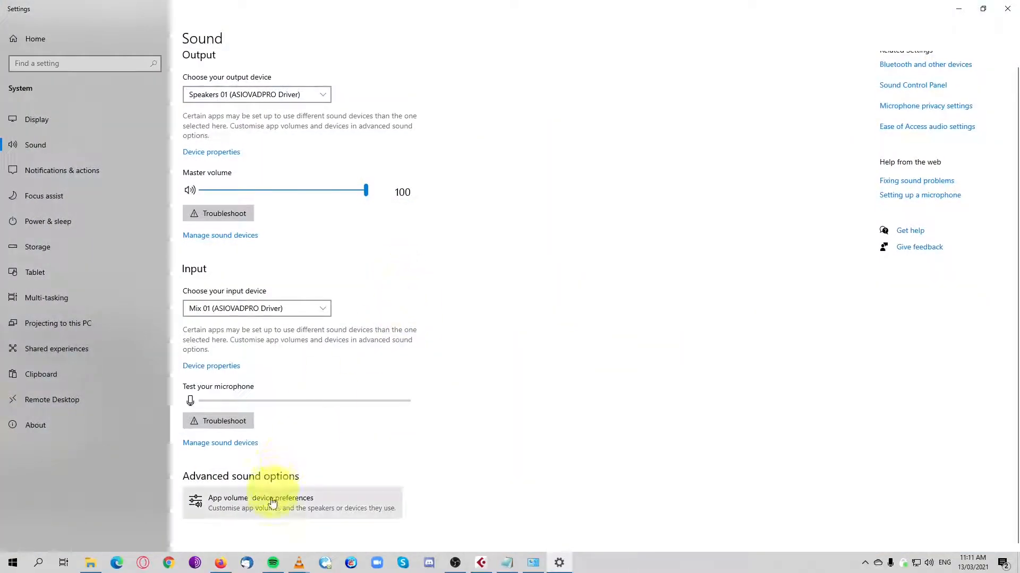
left_click(271, 512)
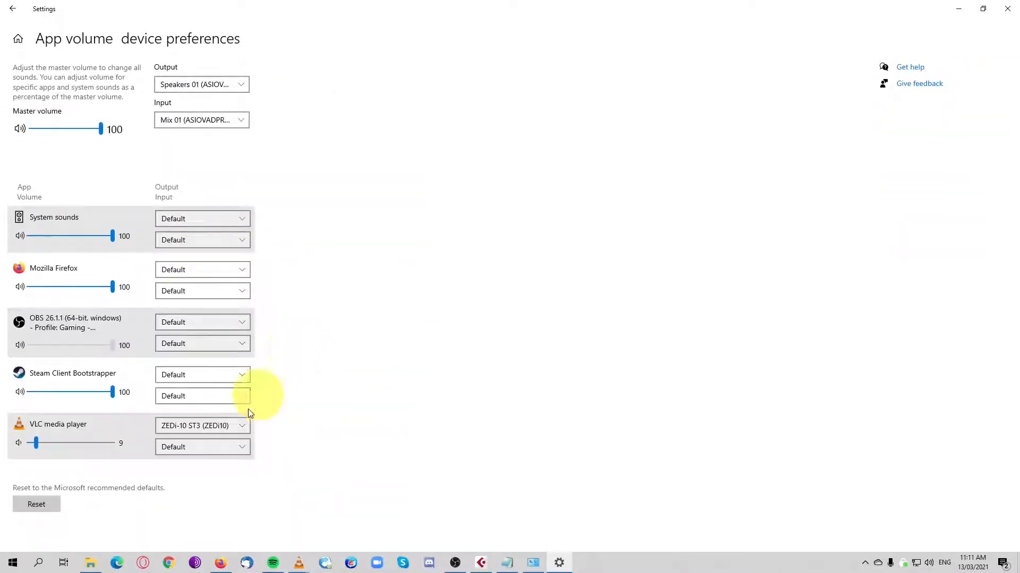
left_click(215, 428)
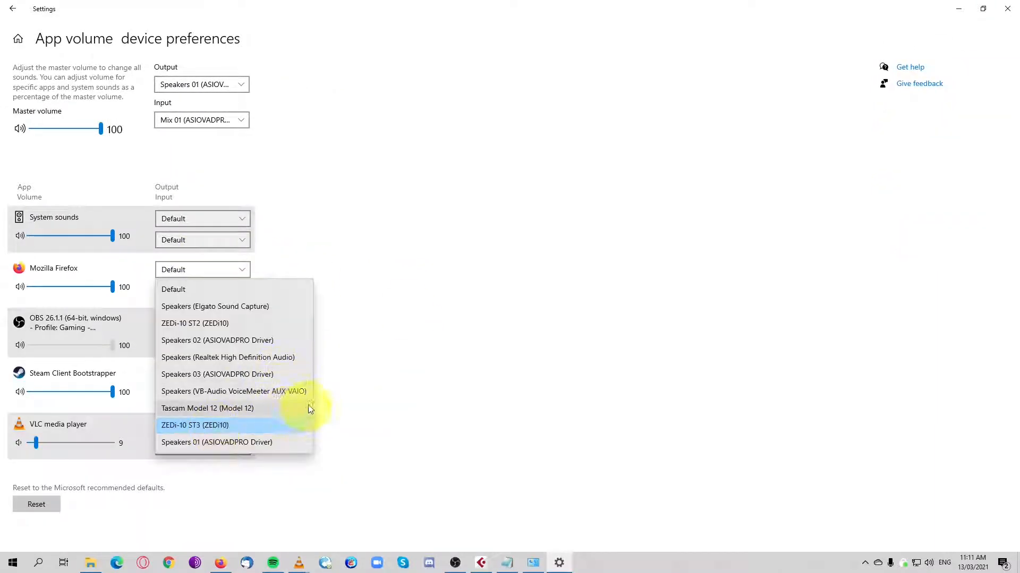
left_click(260, 441)
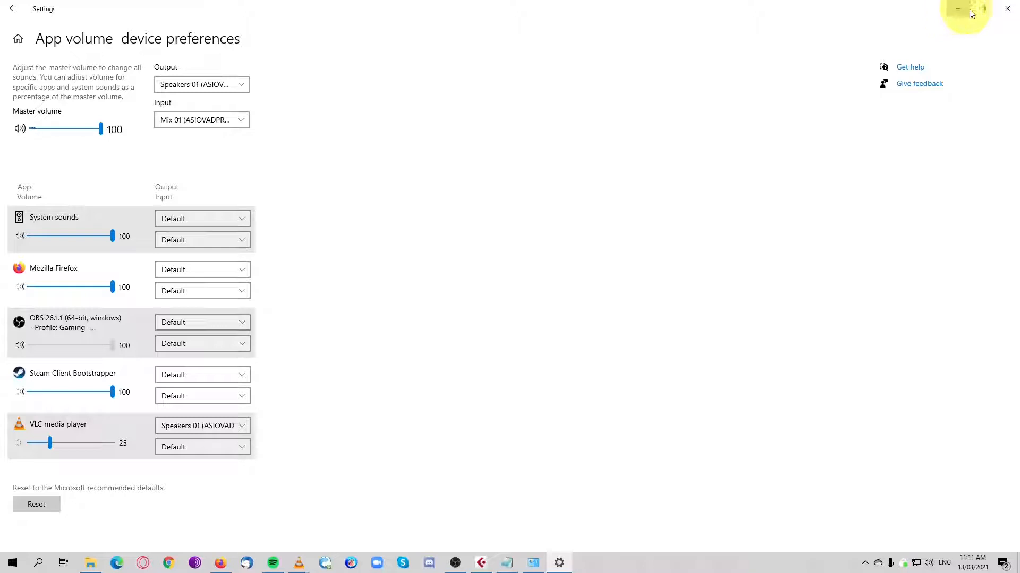
left_click(955, 9)
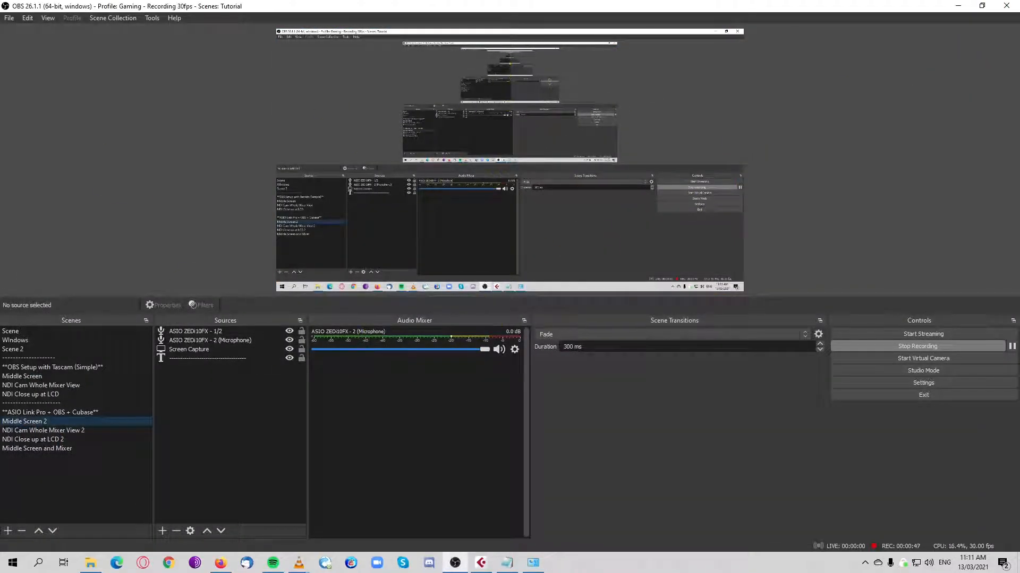
Bring back both ASIO Link Pro windows and connect ASIOVADPRO Speakers In 01 channel 1 to ASIO Driver Out Mix channel 1
left_click_drag(421, 0, 757, 129)
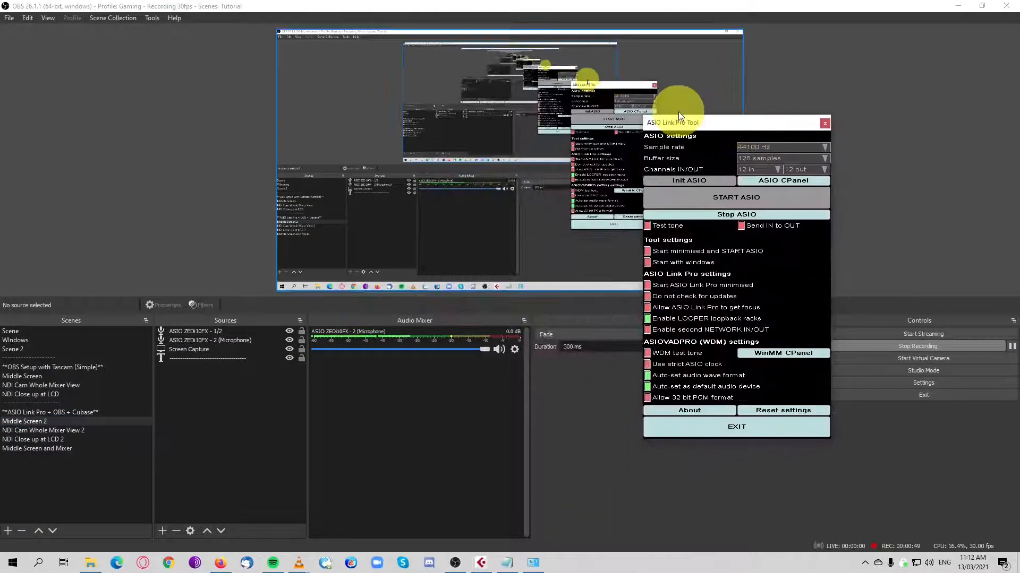
left_click_drag(422, 0, 405, 79)
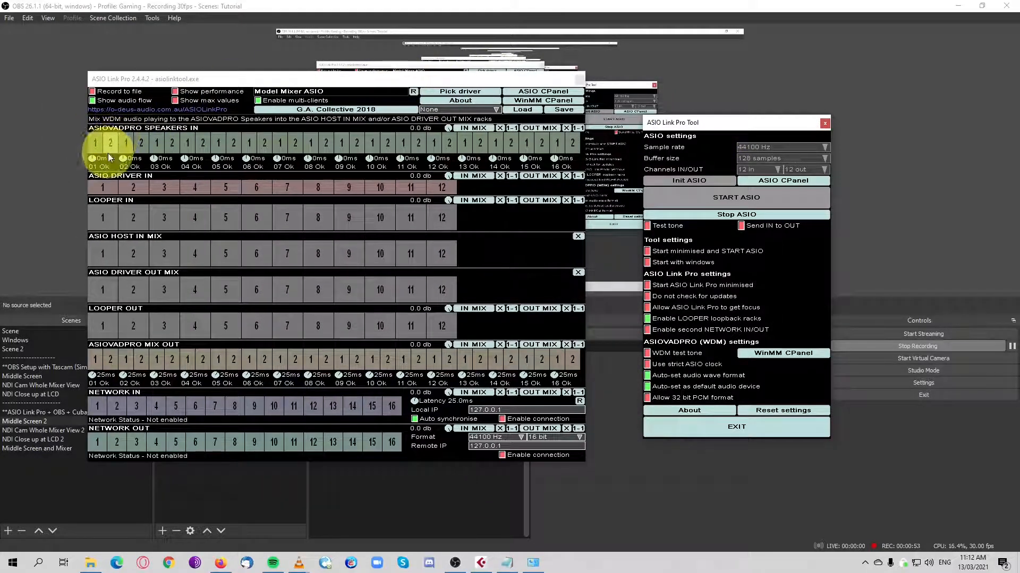
left_click_drag(99, 142, 103, 295)
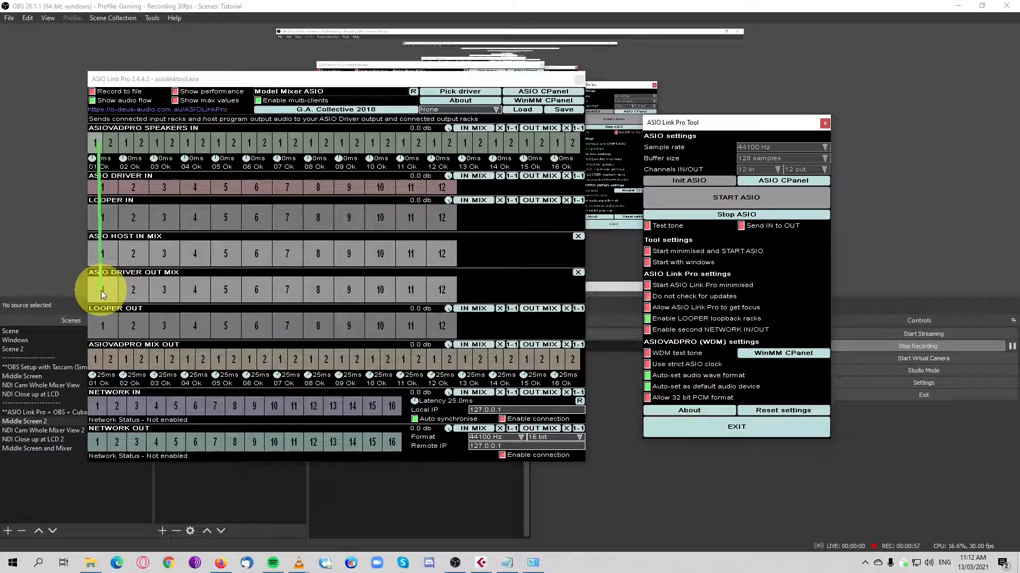
left_click_drag(101, 291, 100, 291)
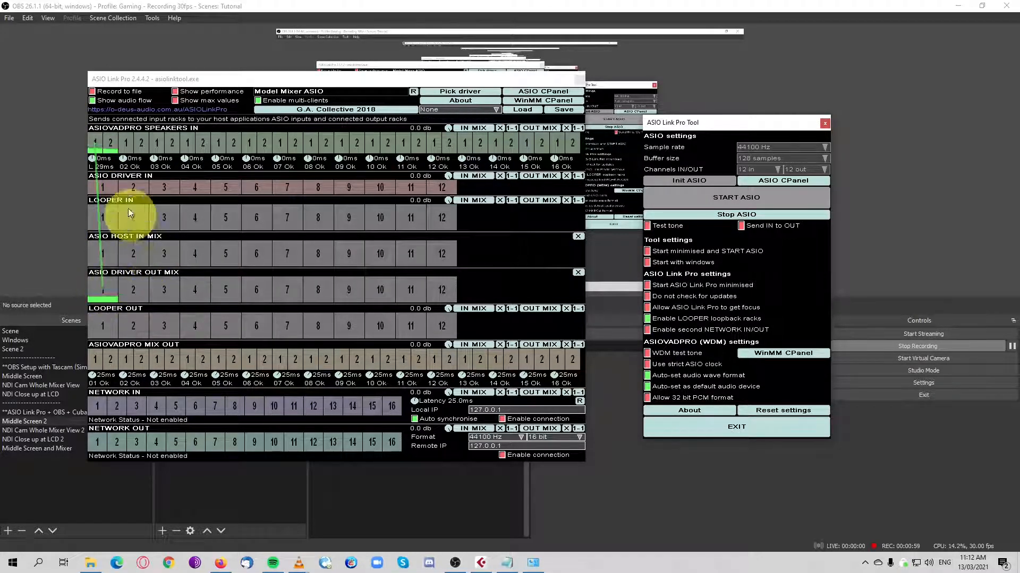